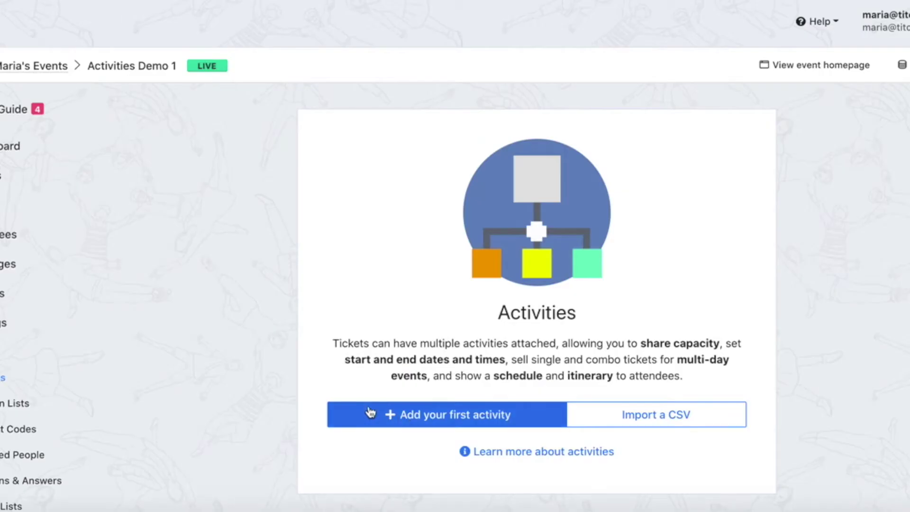
Step: Create a new activity named Seats with a capacity of 1000
{"action": "left_click", "coordinate": [370, 415]}
{"action": "type", "text": "Seats"}
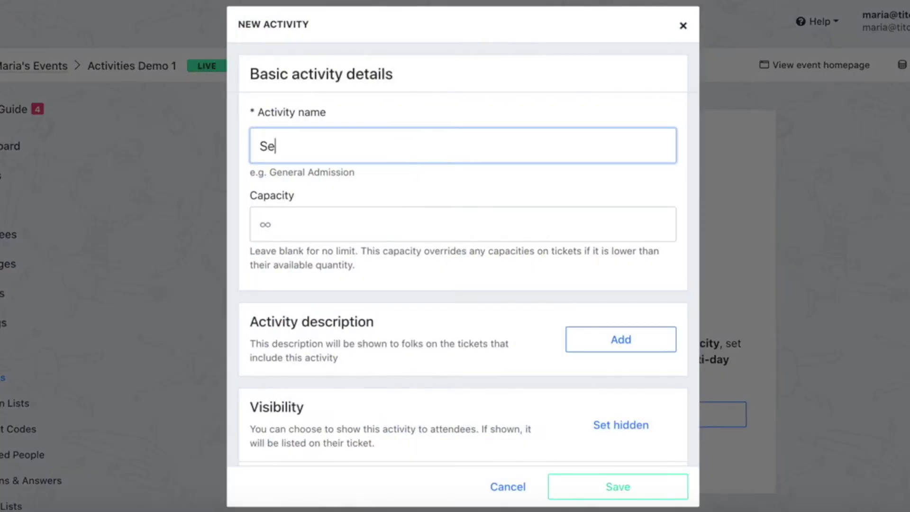
{"action": "left_click", "coordinate": [401, 224]}
{"action": "type", "text": "1000"}
{"action": "scroll", "coordinate": [430, 269], "scroll_direction": "down", "scroll_amount": 2}
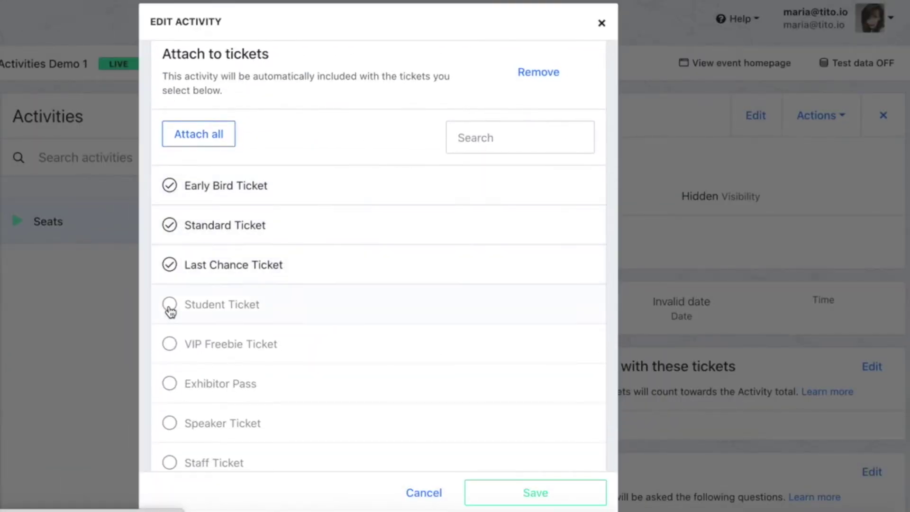
Step: Attach Early Bird, Standard, Last Chance, Student, VIP Freebie and Speaker tickets to Seats and save
{"action": "left_click", "coordinate": [169, 305]}
{"action": "left_click", "coordinate": [170, 345]}
{"action": "scroll", "coordinate": [172, 351], "scroll_direction": "down", "scroll_amount": 2}
{"action": "left_click", "coordinate": [170, 345]}
{"action": "left_click", "coordinate": [479, 491]}
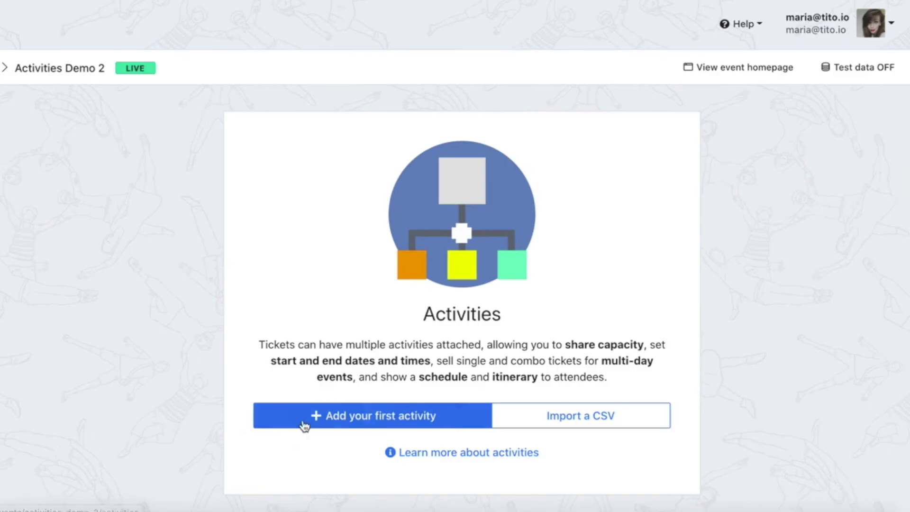
Step: Create a Day 1 activity of 500 places with the Day 1 and Both Days Early Bird and Standard tickets
{"action": "left_click", "coordinate": [301, 425]}
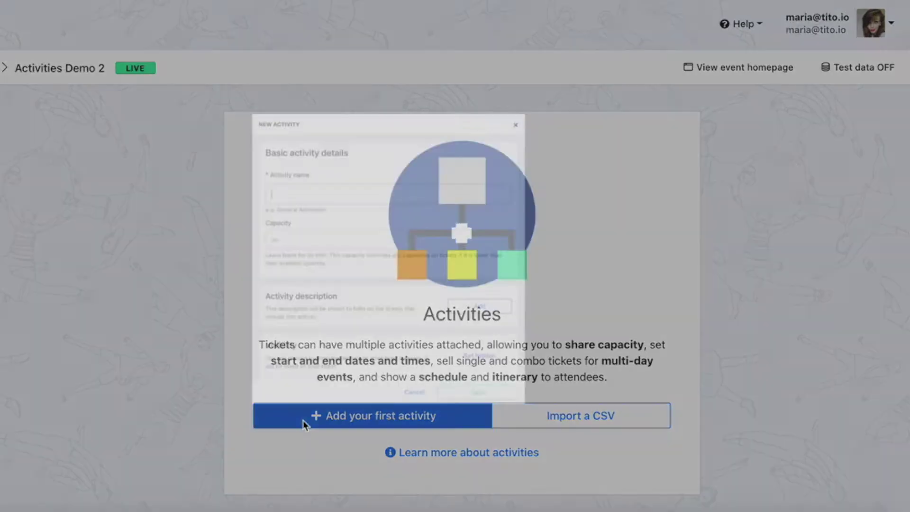
{"action": "type", "text": "Day 1"}
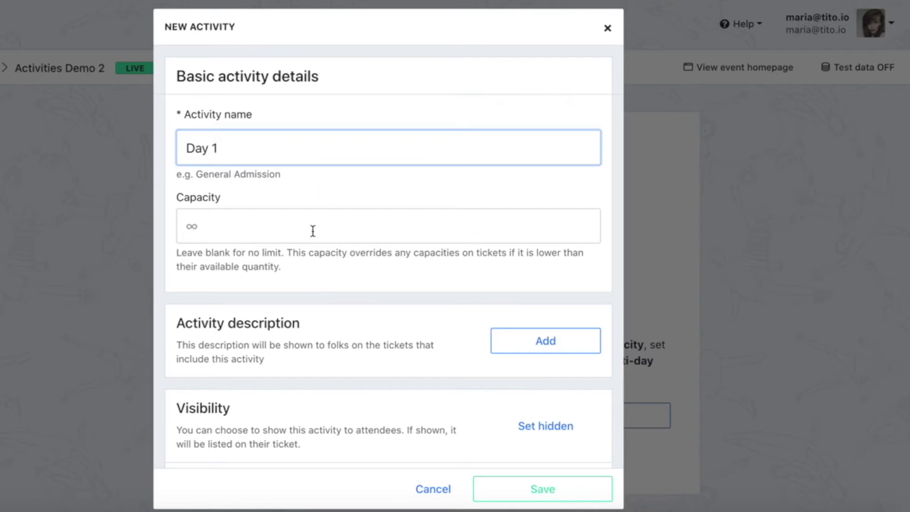
{"action": "left_click", "coordinate": [311, 229]}
{"action": "scroll", "coordinate": [493, 169], "scroll_direction": "down", "scroll_amount": 10}
{"action": "left_click", "coordinate": [498, 169]}
{"action": "scroll", "coordinate": [331, 205], "scroll_direction": "down", "scroll_amount": 3}
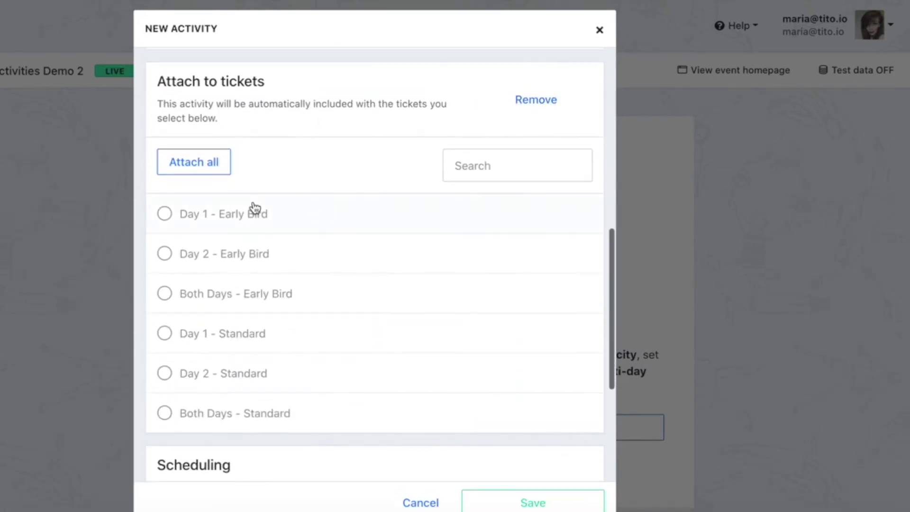
{"action": "left_click", "coordinate": [255, 210]}
{"action": "left_click", "coordinate": [249, 305]}
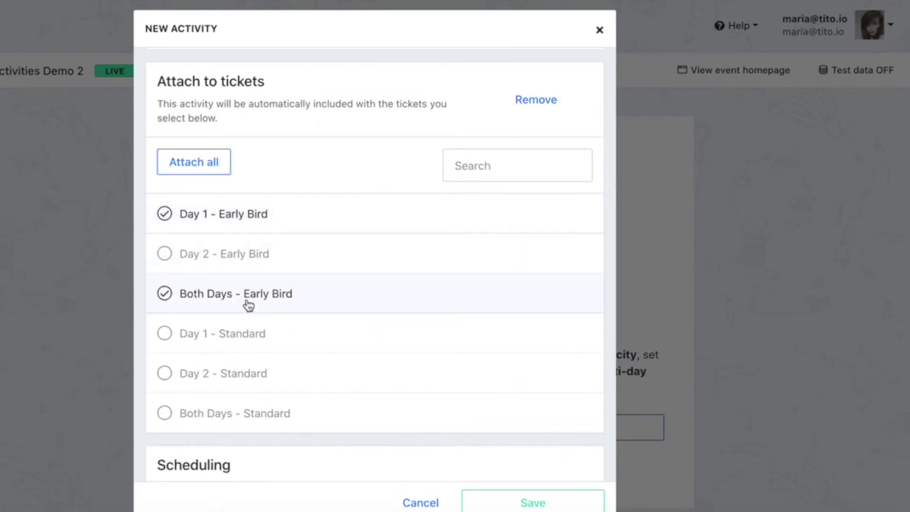
{"action": "left_click", "coordinate": [249, 333]}
{"action": "left_click", "coordinate": [249, 413]}
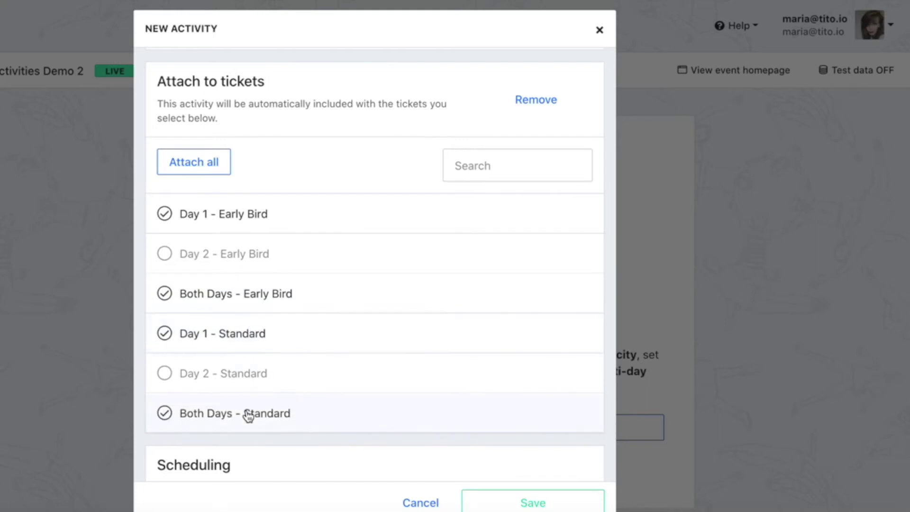
{"action": "left_click", "coordinate": [495, 506]}
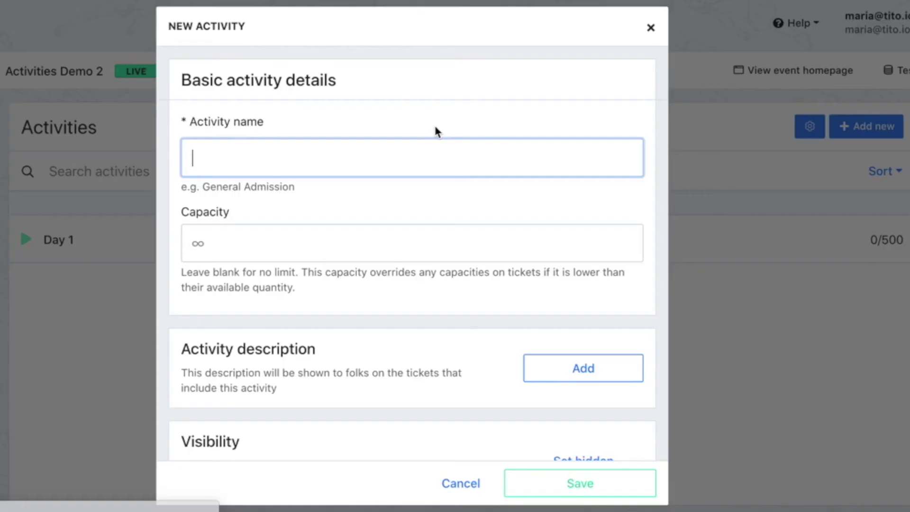
Step: Create a Day 2 activity of 500 places with the Day 2 and Both Days Early Bird and Standard tickets
{"action": "type", "text": "Day 2"}
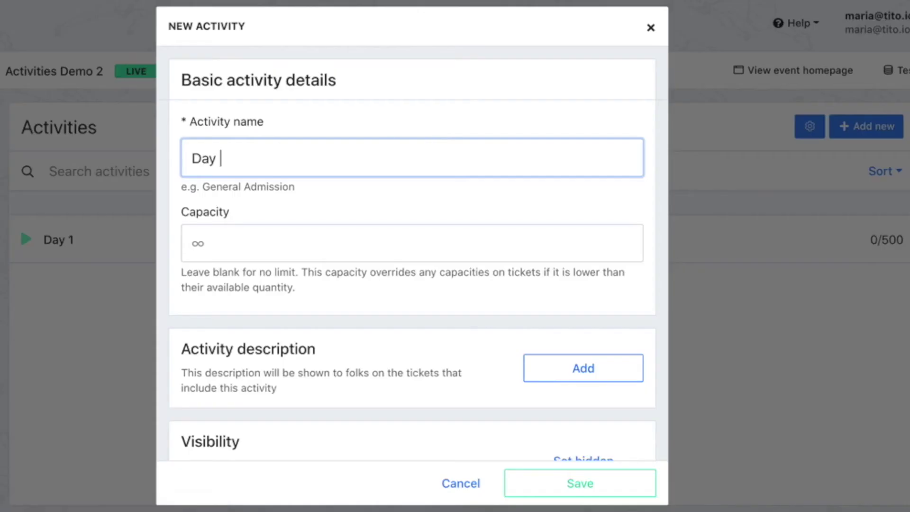
{"action": "left_click", "coordinate": [364, 234]}
{"action": "type", "text": "500"}
{"action": "scroll", "coordinate": [364, 234], "scroll_direction": "down", "scroll_amount": 8}
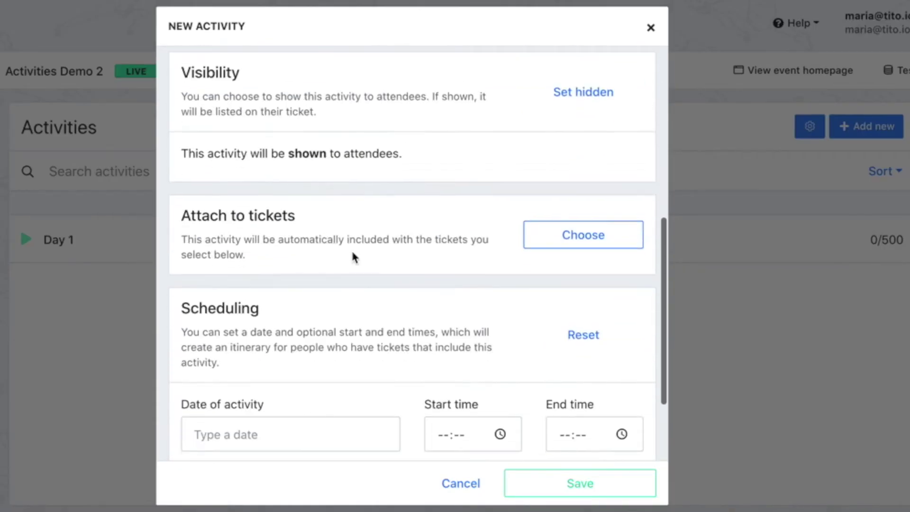
{"action": "left_click", "coordinate": [583, 234]}
{"action": "scroll", "coordinate": [335, 287], "scroll_direction": "down", "scroll_amount": 4}
{"action": "left_click", "coordinate": [336, 288]}
{"action": "left_click", "coordinate": [337, 328]}
{"action": "scroll", "coordinate": [337, 328], "scroll_direction": "down", "scroll_amount": 3}
{"action": "left_click", "coordinate": [335, 317]}
{"action": "left_click", "coordinate": [332, 359]}
{"action": "scroll", "coordinate": [332, 359], "scroll_direction": "down", "scroll_amount": 3}
{"action": "left_click", "coordinate": [545, 482]}
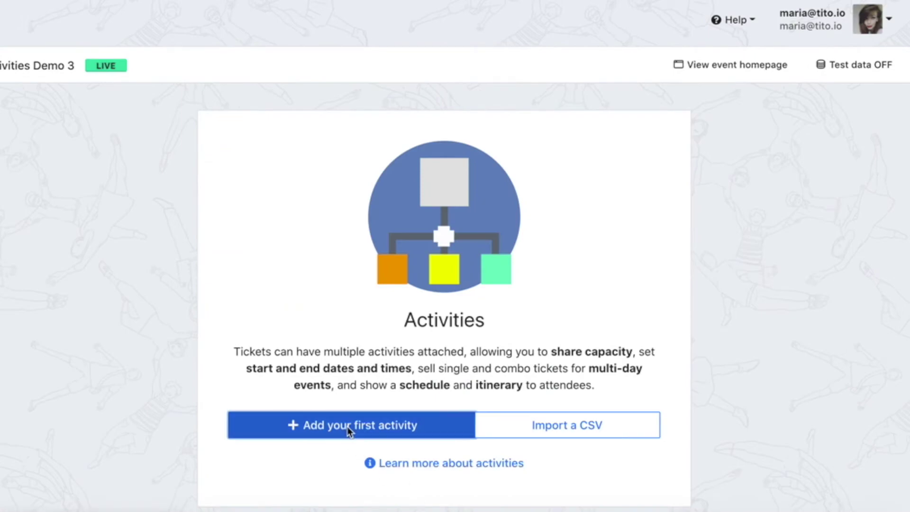
Step: Start a new activity on the empty Activities page of Activities Demo 3
{"action": "left_click", "coordinate": [350, 428]}
Step: Add a hidden Conference activity attached to all three tickets
{"action": "type", "text": "Conference"}
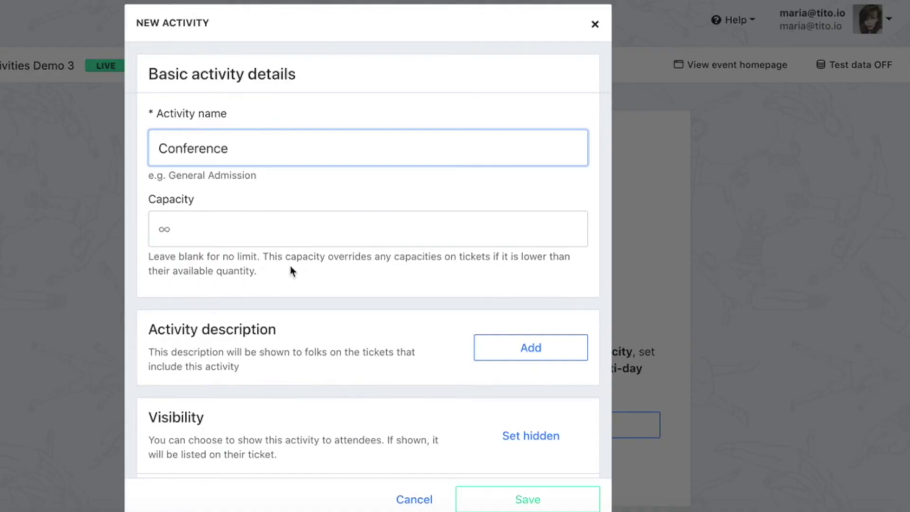
{"action": "scroll", "coordinate": [290, 265], "scroll_direction": "down", "scroll_amount": 3}
{"action": "left_click", "coordinate": [536, 270]}
{"action": "scroll", "coordinate": [426, 280], "scroll_direction": "down", "scroll_amount": 2}
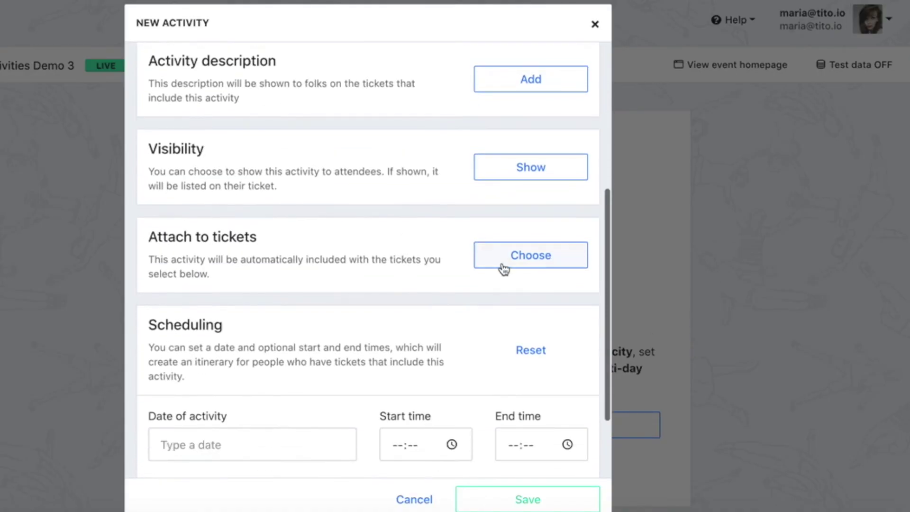
{"action": "left_click", "coordinate": [502, 266]}
{"action": "left_click", "coordinate": [185, 317]}
{"action": "scroll", "coordinate": [324, 271], "scroll_direction": "down", "scroll_amount": 5}
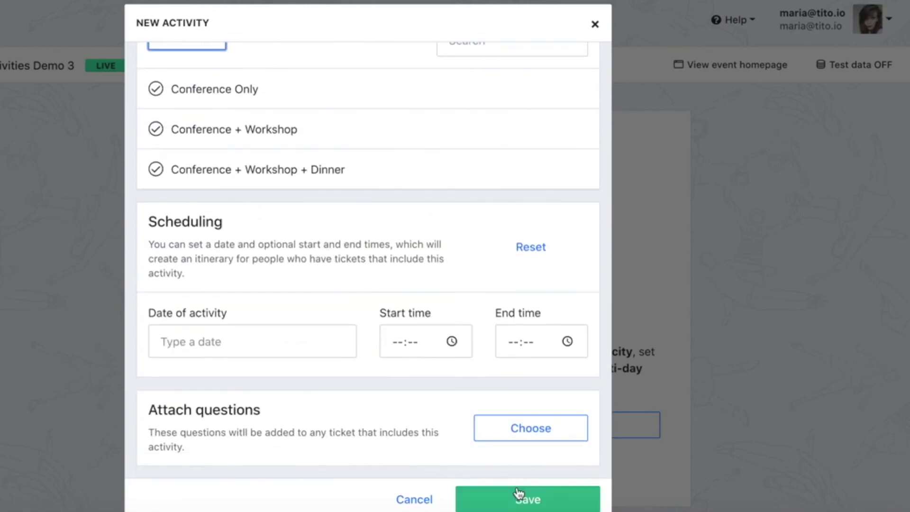
{"action": "left_click", "coordinate": [522, 498]}
Step: Add a hidden Workshop activity on the Conference + Workshop and Conference + Workshop + Dinner tickets
{"action": "left_click", "coordinate": [384, 119]}
{"action": "type", "text": "Workshop"}
{"action": "scroll", "coordinate": [350, 237], "scroll_direction": "down", "scroll_amount": 3}
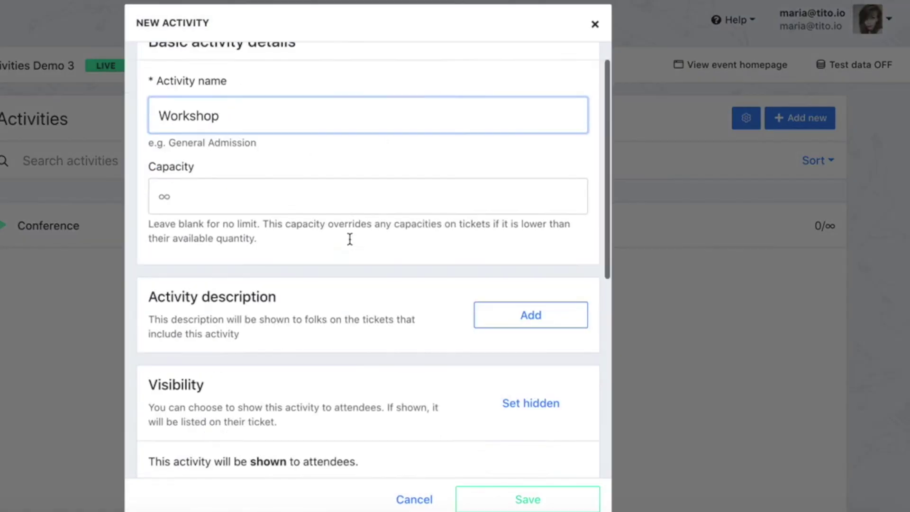
{"action": "left_click", "coordinate": [530, 303]}
{"action": "scroll", "coordinate": [362, 303], "scroll_direction": "down", "scroll_amount": 3}
{"action": "left_click", "coordinate": [530, 261]}
{"action": "scroll", "coordinate": [261, 308], "scroll_direction": "down", "scroll_amount": 3}
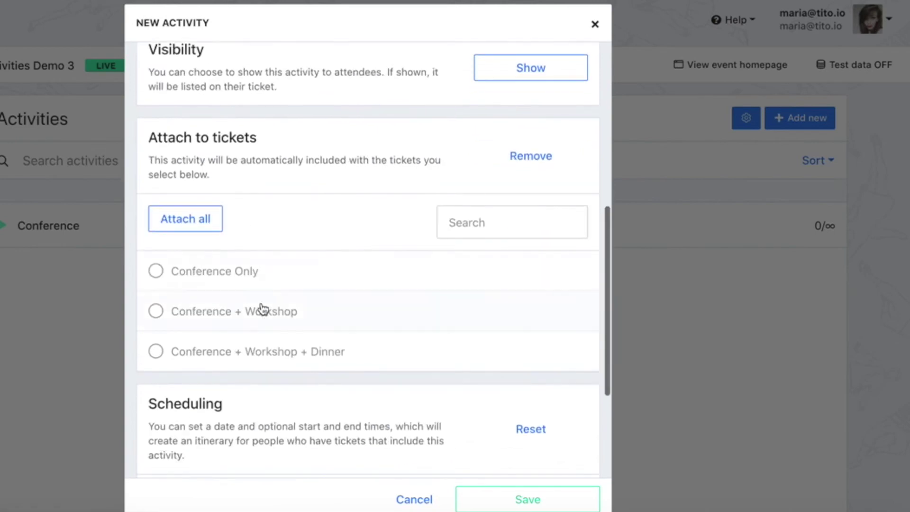
{"action": "left_click", "coordinate": [260, 311]}
{"action": "left_click", "coordinate": [260, 354]}
{"action": "scroll", "coordinate": [260, 356], "scroll_direction": "down", "scroll_amount": 2}
{"action": "left_click", "coordinate": [527, 499]}
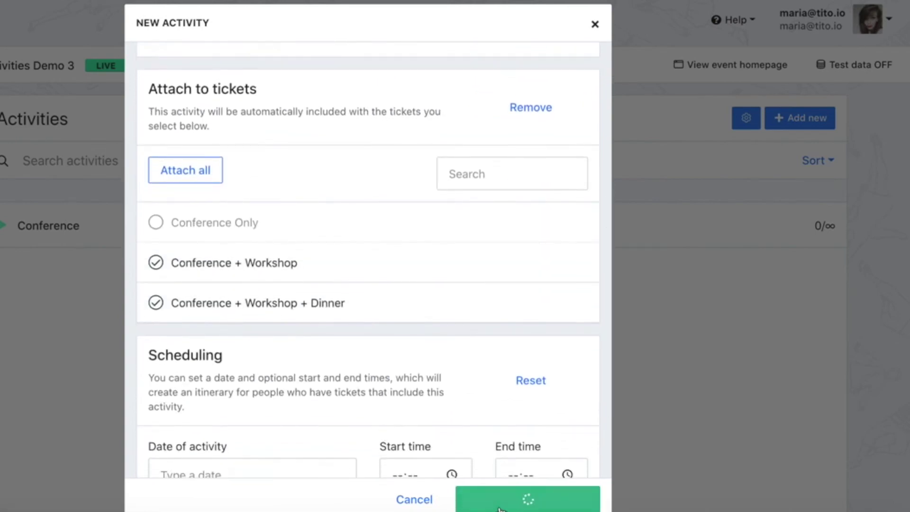
Step: Add a hidden Dinner activity on the Conference + Workshop + Dinner ticket
{"action": "left_click", "coordinate": [420, 117]}
{"action": "type", "text": "Dinner"}
{"action": "scroll", "coordinate": [345, 230], "scroll_direction": "down", "scroll_amount": 3}
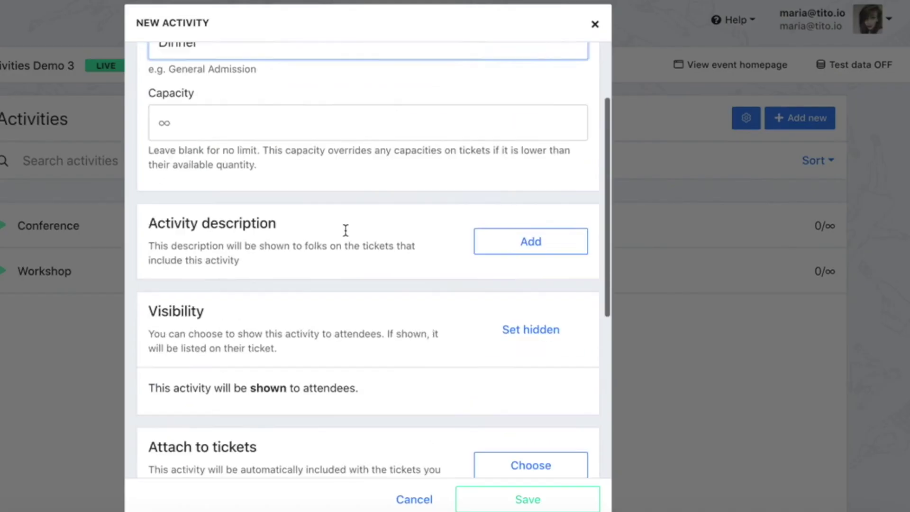
{"action": "left_click", "coordinate": [511, 268]}
{"action": "scroll", "coordinate": [397, 280], "scroll_direction": "down", "scroll_amount": 3}
{"action": "left_click", "coordinate": [531, 152]}
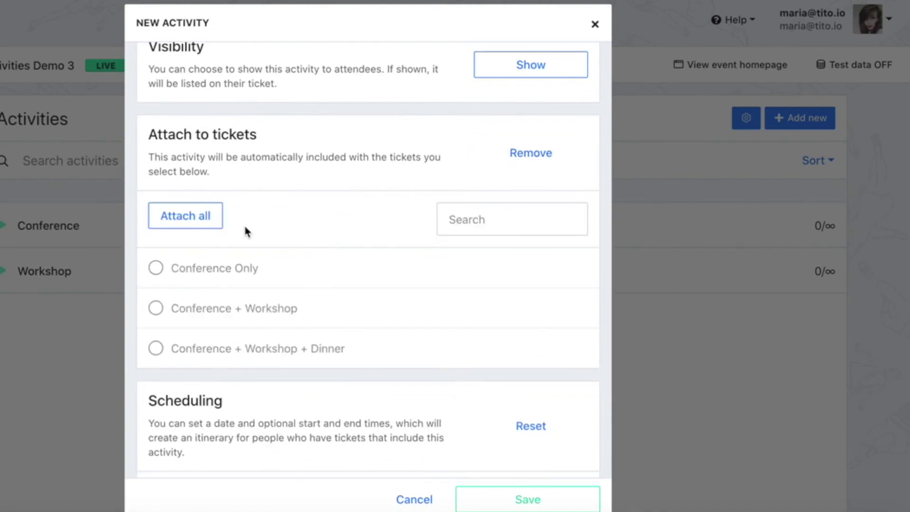
{"action": "left_click", "coordinate": [242, 349]}
{"action": "left_click", "coordinate": [493, 501]}
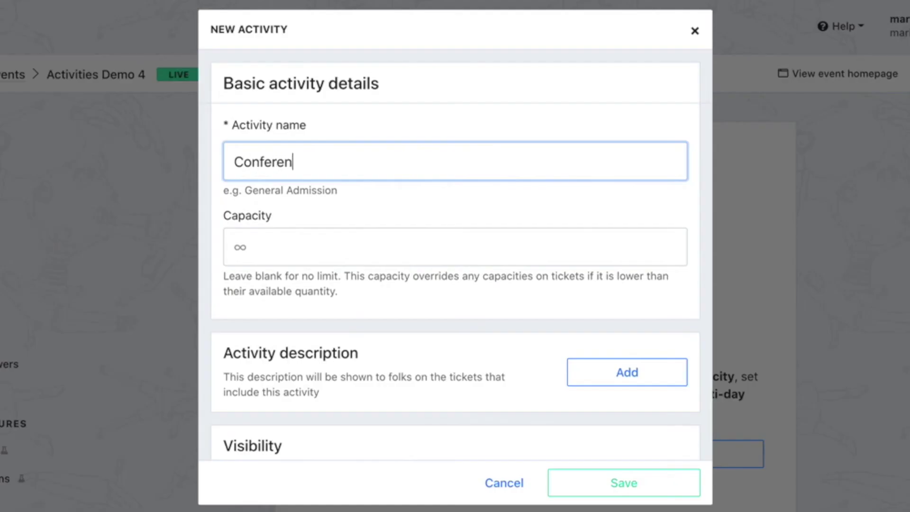
Step: Name the activity Conference, with 200 places, attached to the Conference ticket
{"action": "type", "text": "ce"}
{"action": "left_click", "coordinate": [456, 246]}
{"action": "type", "text": "200"}
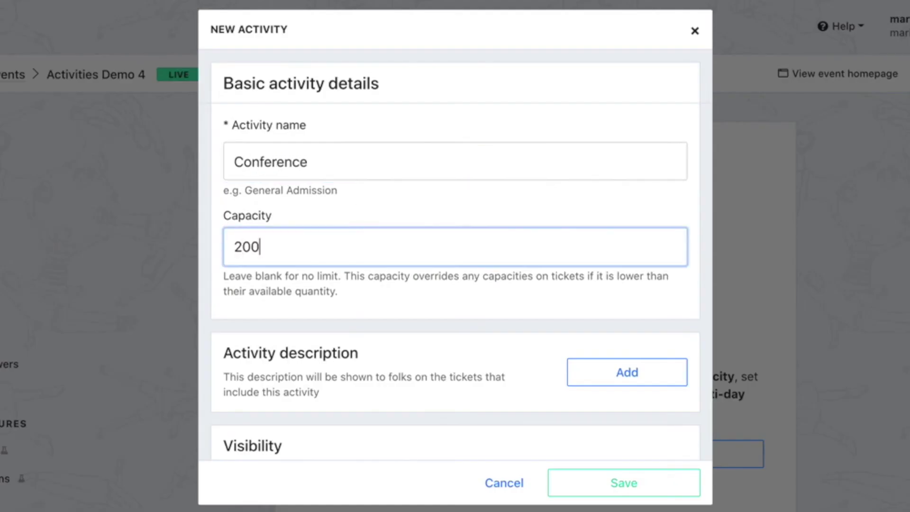
{"action": "scroll", "coordinate": [455, 256], "scroll_direction": "down", "scroll_amount": 6}
{"action": "left_click", "coordinate": [627, 294]}
{"action": "scroll", "coordinate": [433, 305], "scroll_direction": "down", "scroll_amount": 1}
{"action": "left_click", "coordinate": [362, 363]}
Step: Schedule it for 20-1-2021, 09:00–17:00, at The Convention Centre Dublin and save
{"action": "scroll", "coordinate": [420, 313], "scroll_direction": "down", "scroll_amount": 6}
{"action": "left_click", "coordinate": [397, 323]}
{"action": "type", "text": "20-1-2021"}
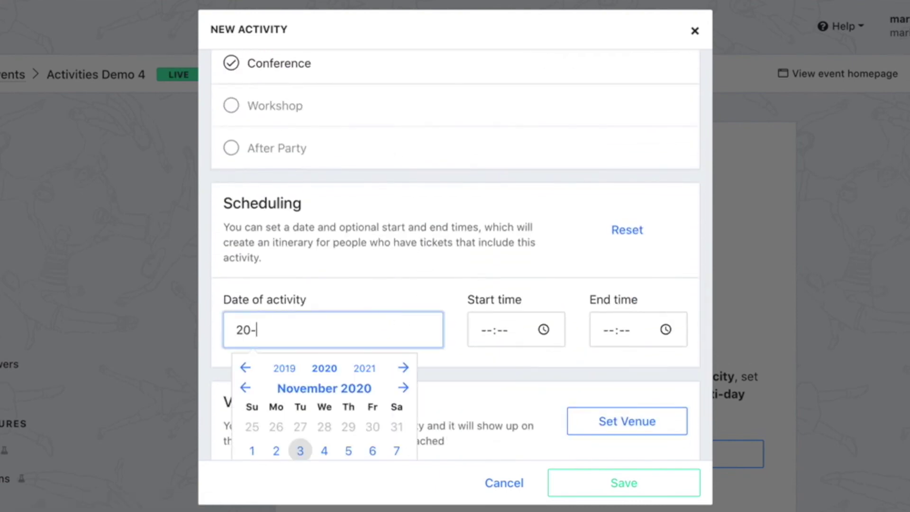
{"action": "key", "text": "Tab"}
{"action": "scroll", "coordinate": [521, 284], "scroll_direction": "down", "scroll_amount": 3}
{"action": "type", "text": "0900"}
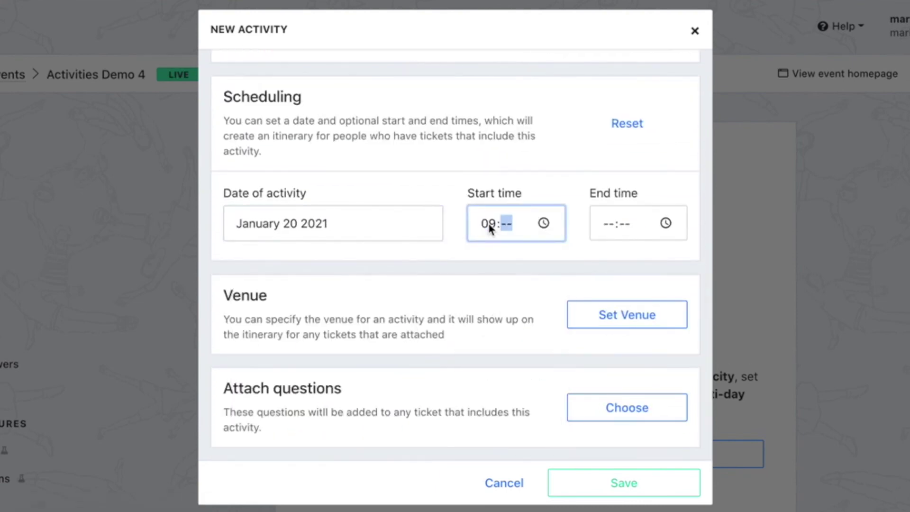
{"action": "key", "text": "Tab"}
{"action": "type", "text": "17:00"}
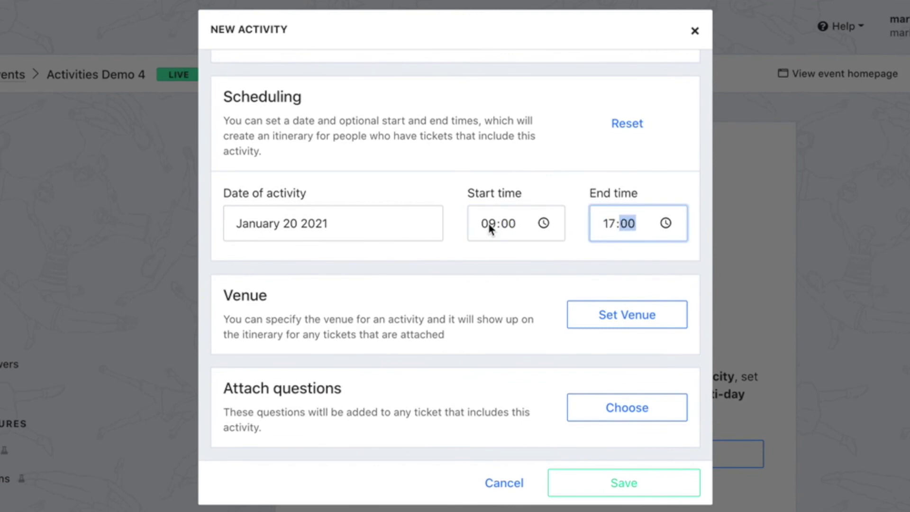
{"action": "left_click", "coordinate": [601, 317]}
{"action": "scroll", "coordinate": [482, 391], "scroll_direction": "down", "scroll_amount": 3}
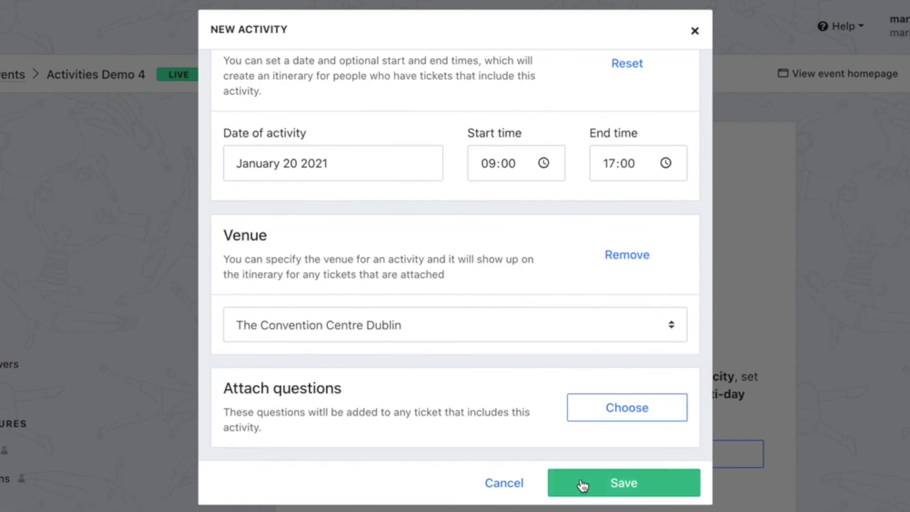
{"action": "left_click", "coordinate": [583, 483]}
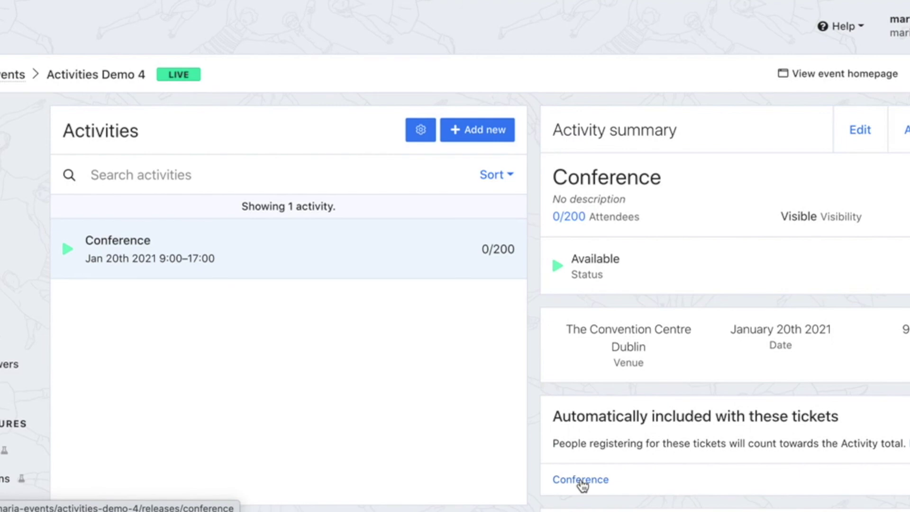